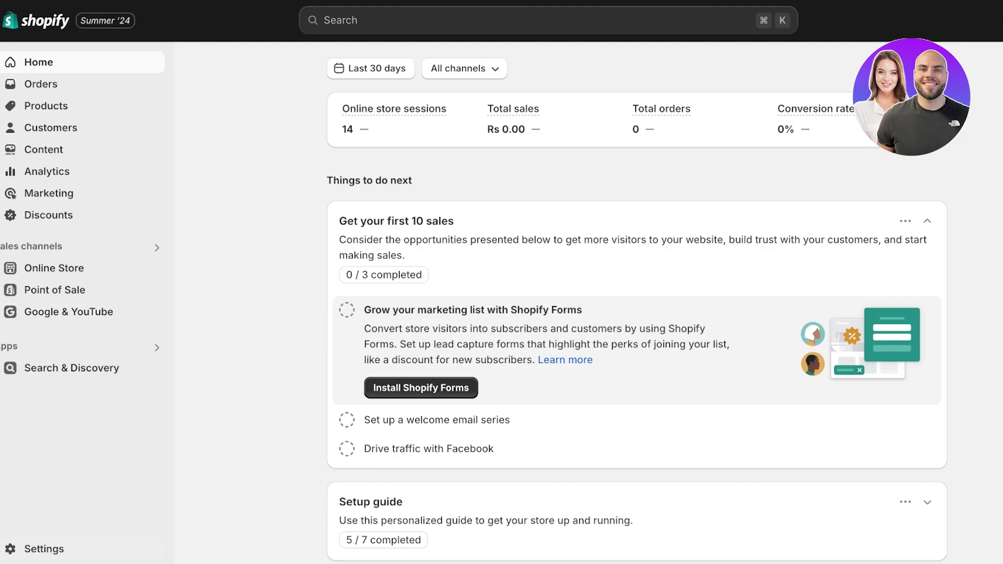
# Go to Settings › Apps and sales channels to reach the Shopify App Store.
pyautogui.click(44, 548)
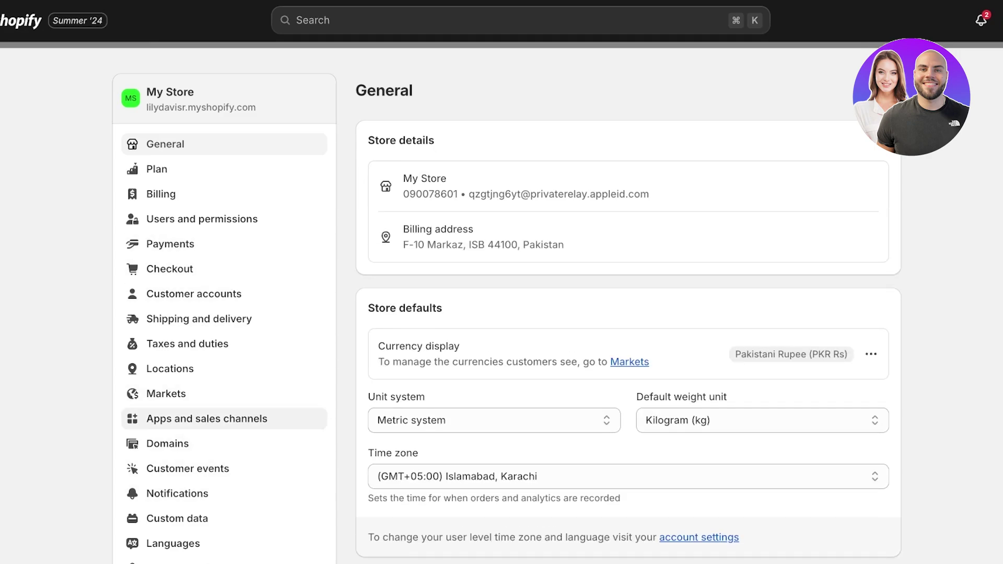
pyautogui.click(206, 418)
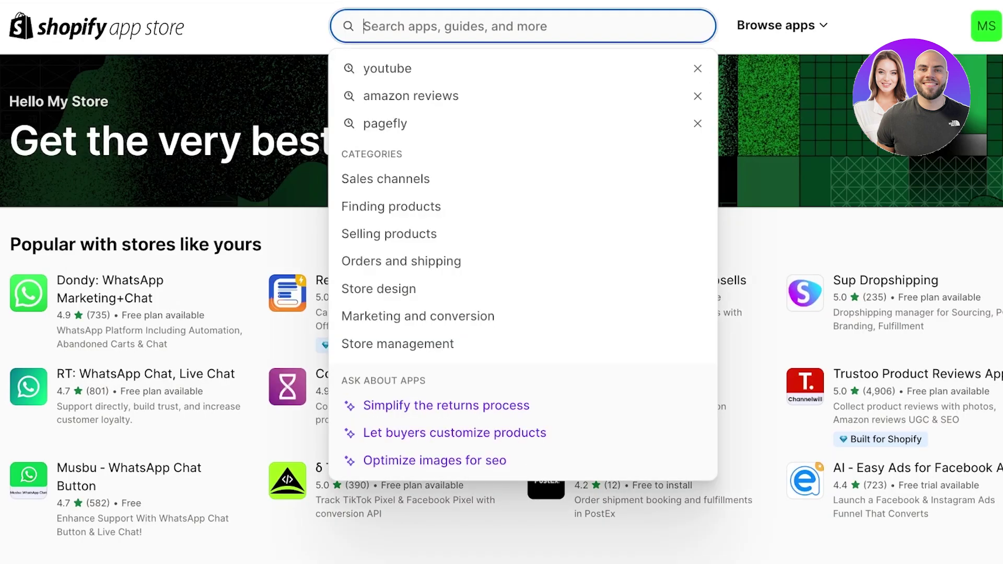
# Search the App Store for 'facebook' and open Meta's Facebook & Instagram app page.
pyautogui.write('facebook')
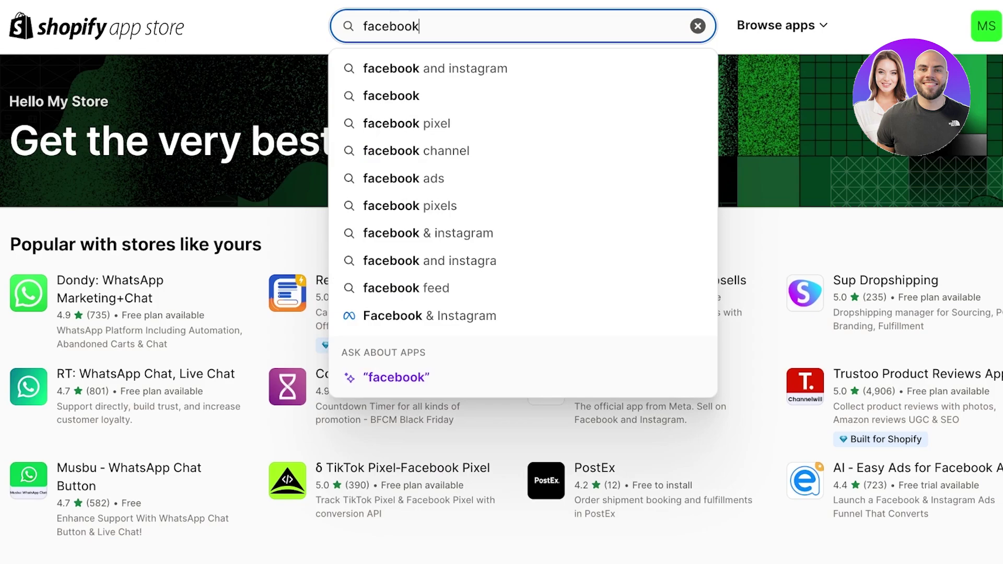
pyautogui.press('Return')
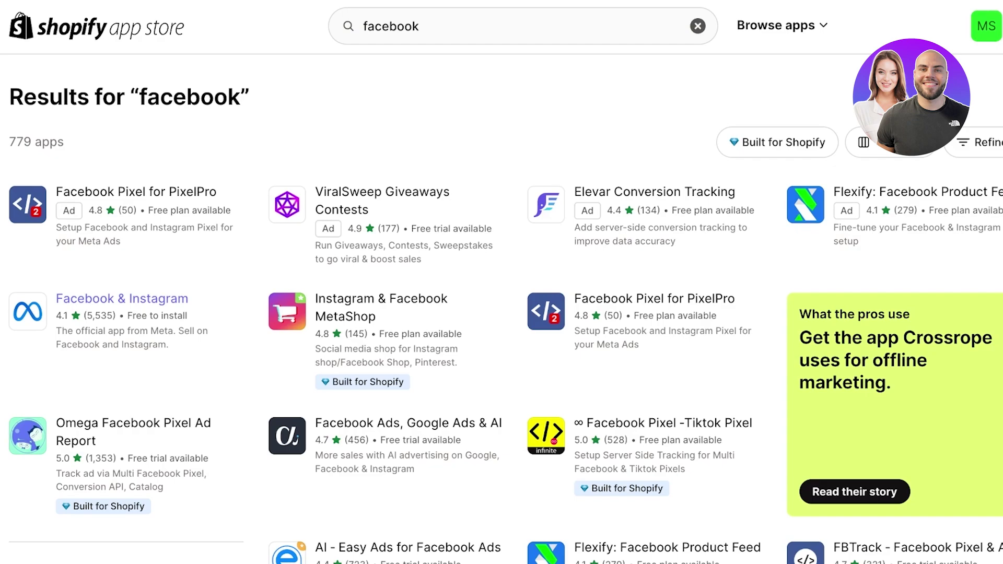
pyautogui.click(122, 299)
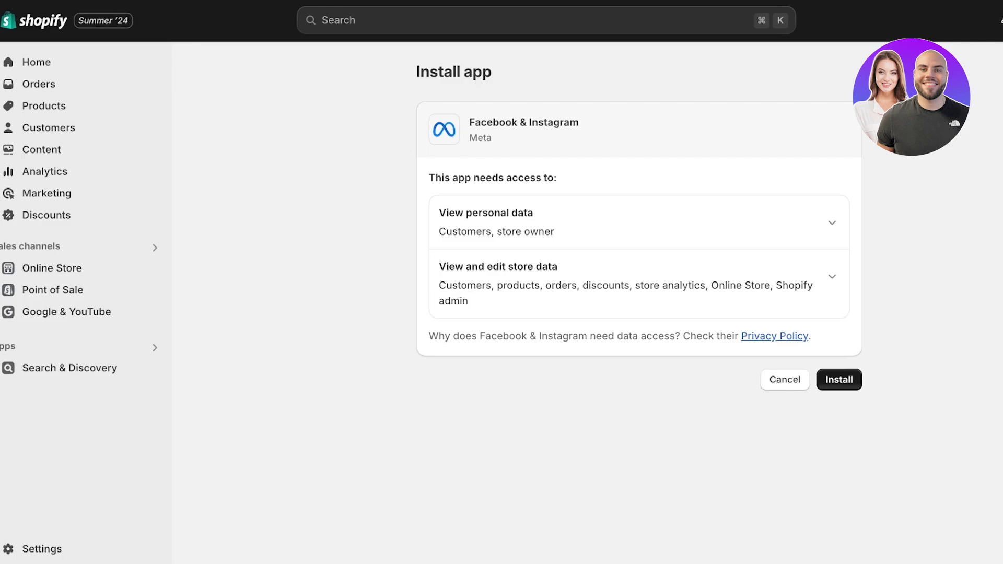
# Install the Facebook & Instagram app and pin it to the sidebar's sales channels.
pyautogui.click(839, 380)
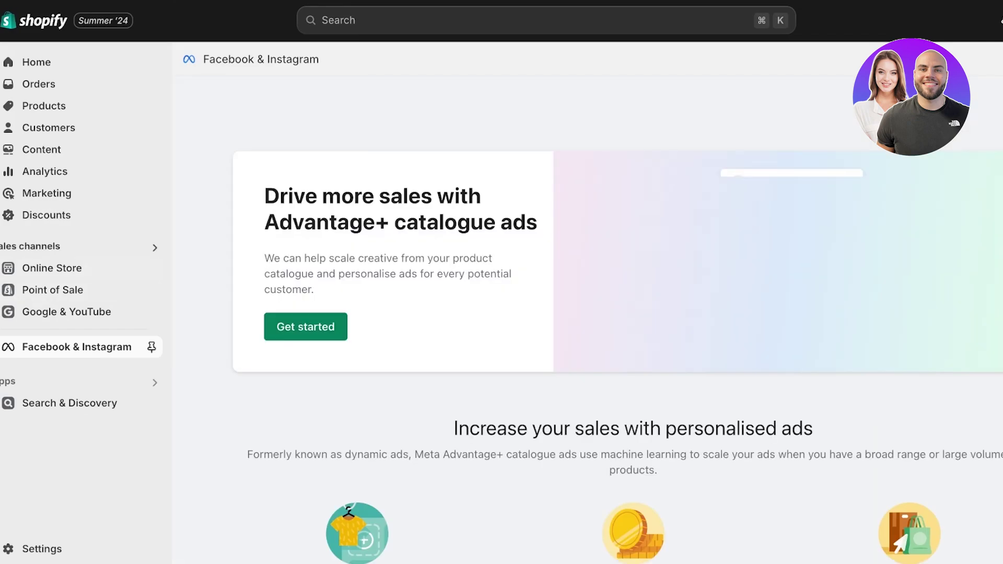
pyautogui.click(151, 347)
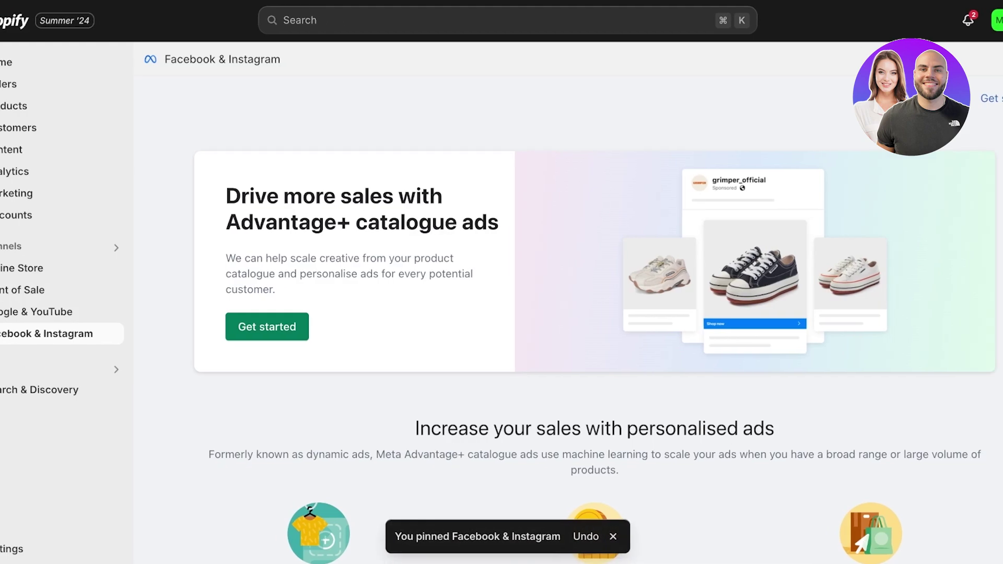
pyautogui.scroll(-3, 575, 313)
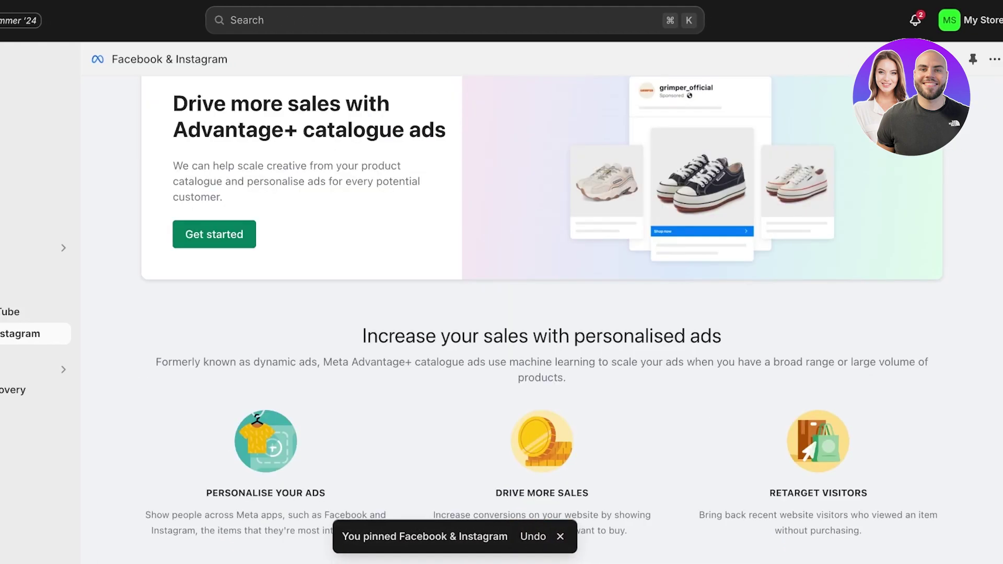
pyautogui.scroll(2, 215, 327)
# Start the Advantage+ catalogue ads setup and scroll down to the data sharing section.
pyautogui.click(214, 326)
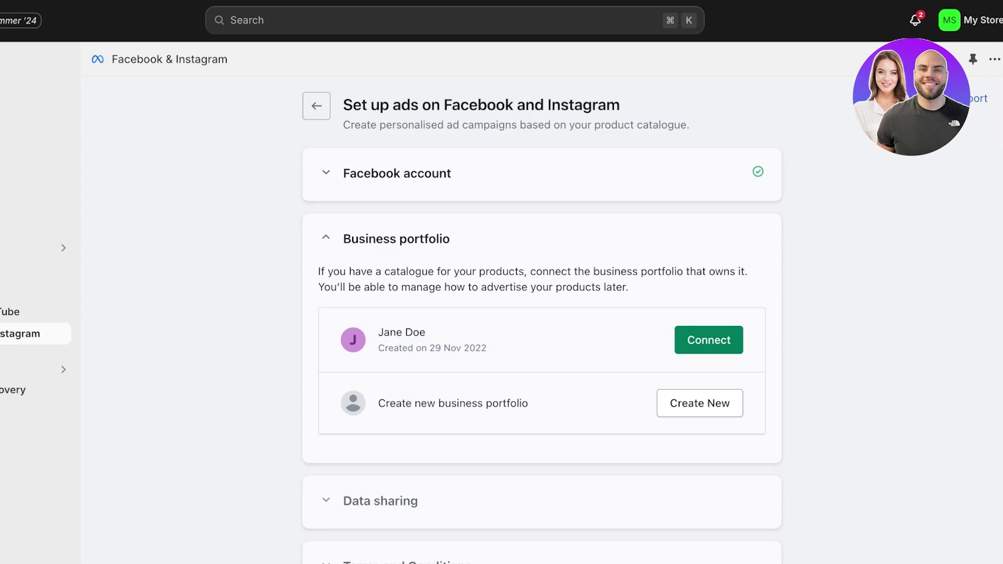
pyautogui.scroll(-3, 542, 313)
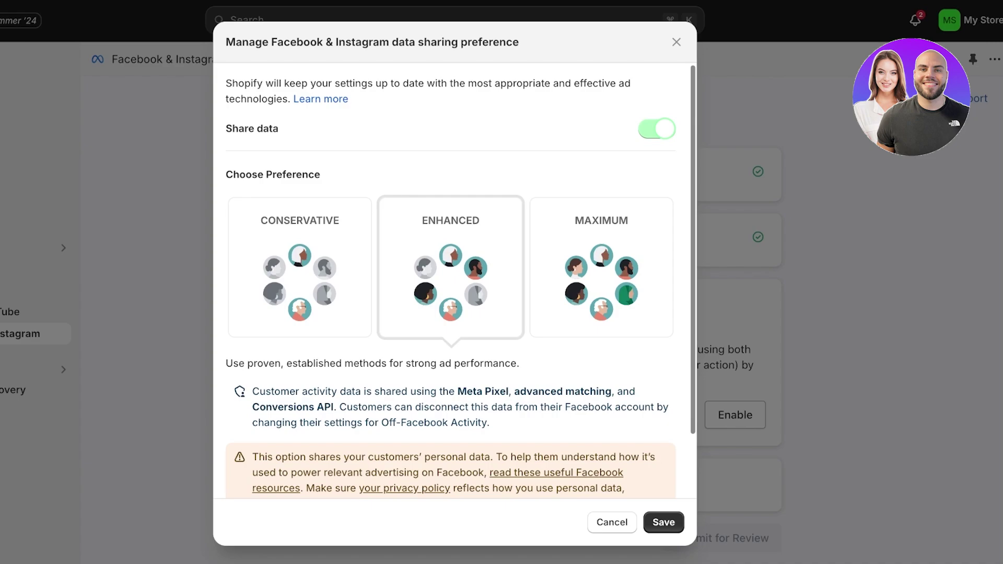
# Save Enhanced as the data sharing preference.
pyautogui.scroll(-3, 455, 281)
pyautogui.click(664, 522)
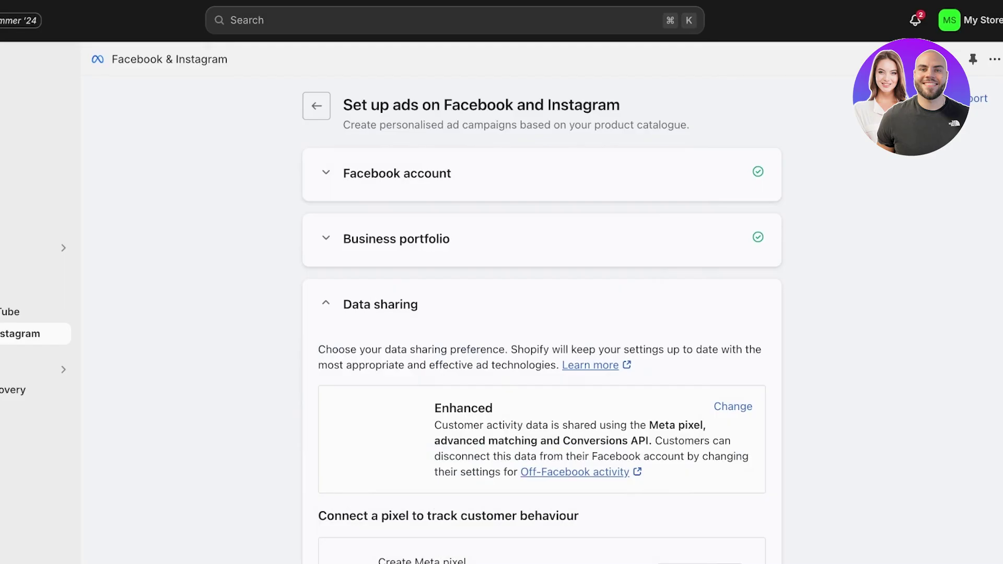
pyautogui.scroll(-1, 542, 313)
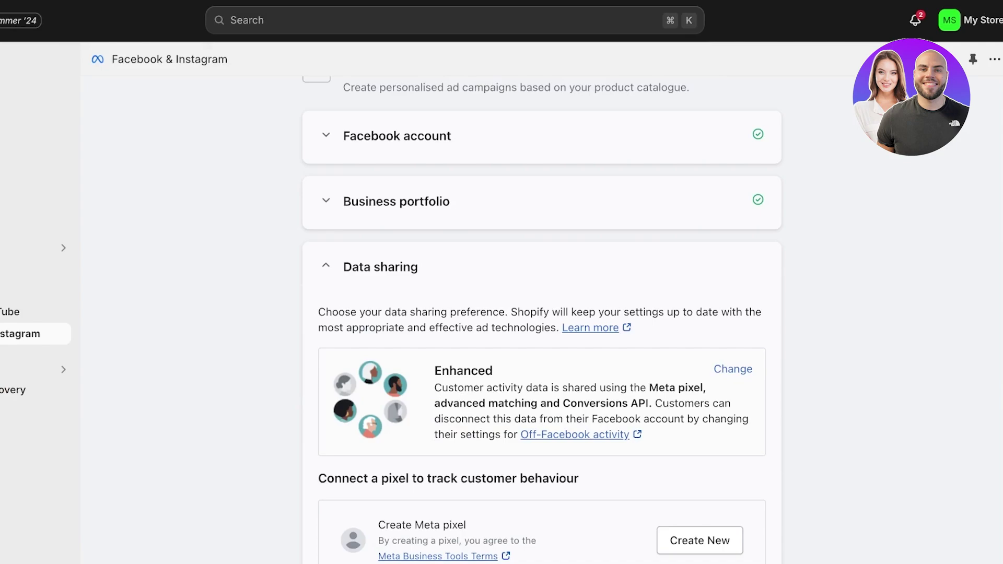
pyautogui.scroll(-5, 541, 314)
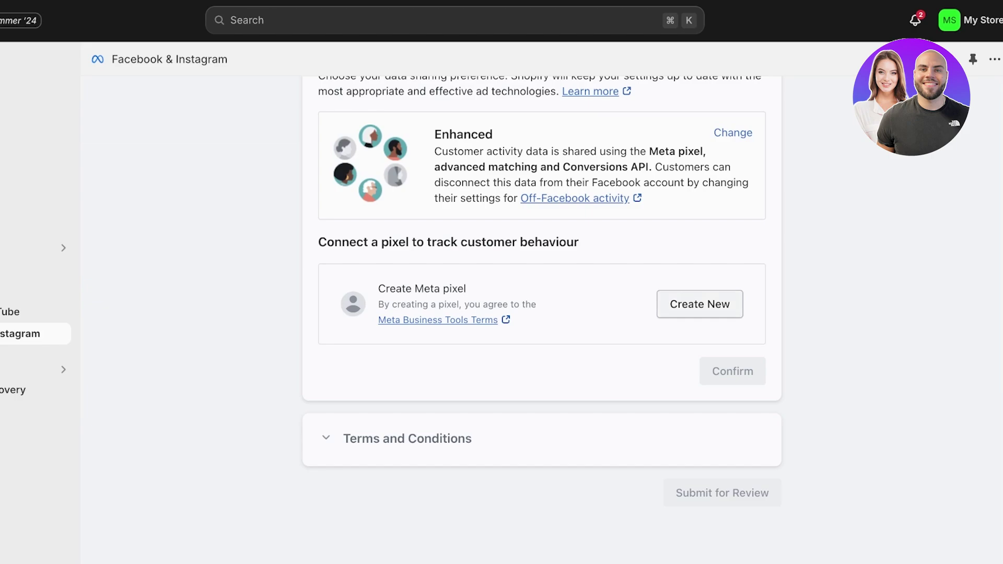
# Create a new Meta pixel, confirm, accept the terms, and submit the ads setup for review.
pyautogui.click(699, 305)
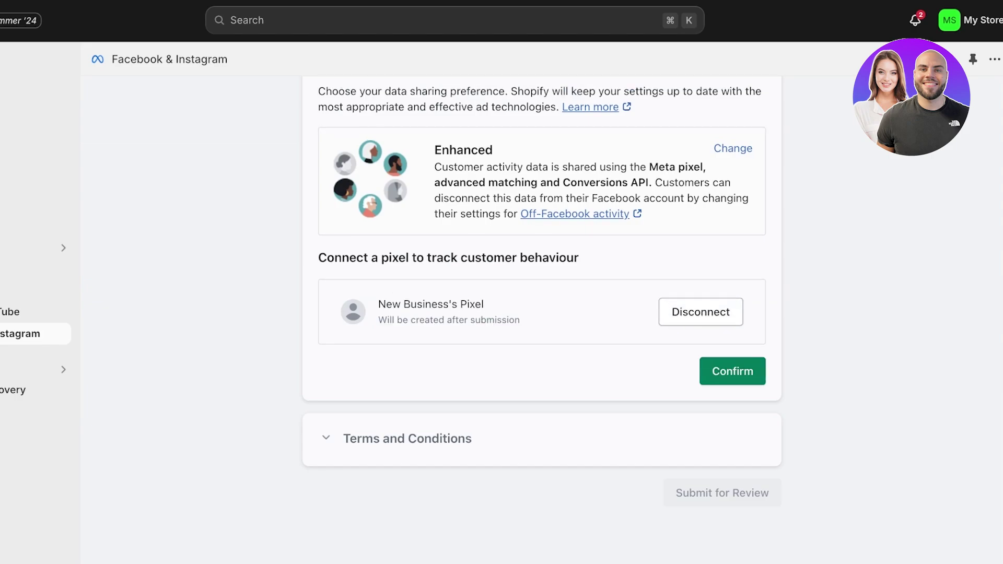
pyautogui.click(733, 371)
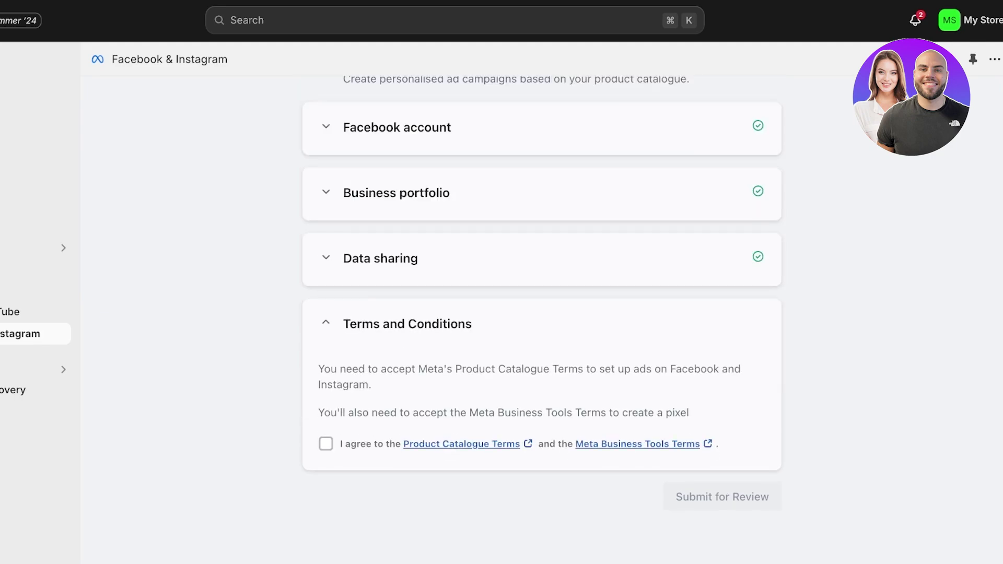
pyautogui.click(326, 443)
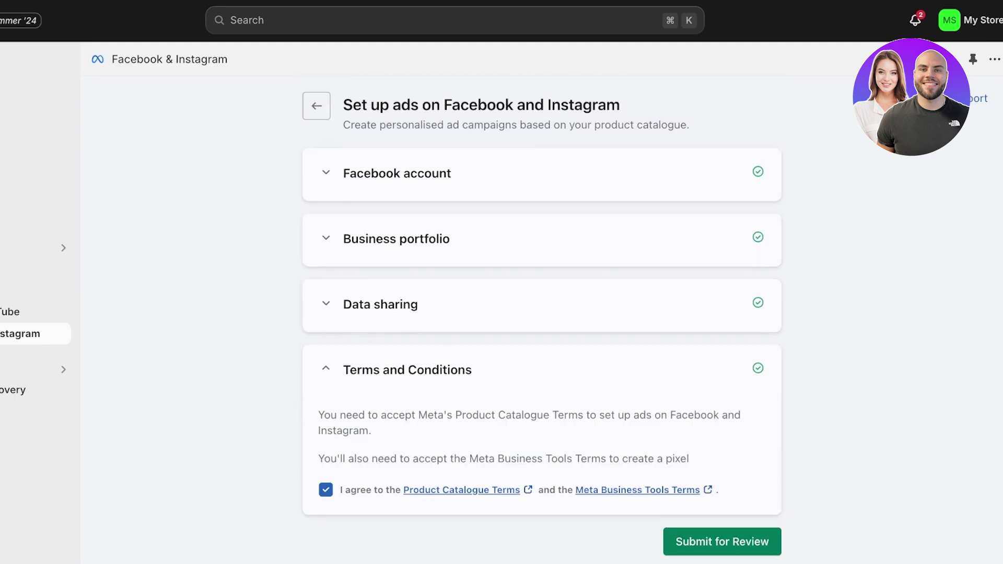
pyautogui.click(722, 425)
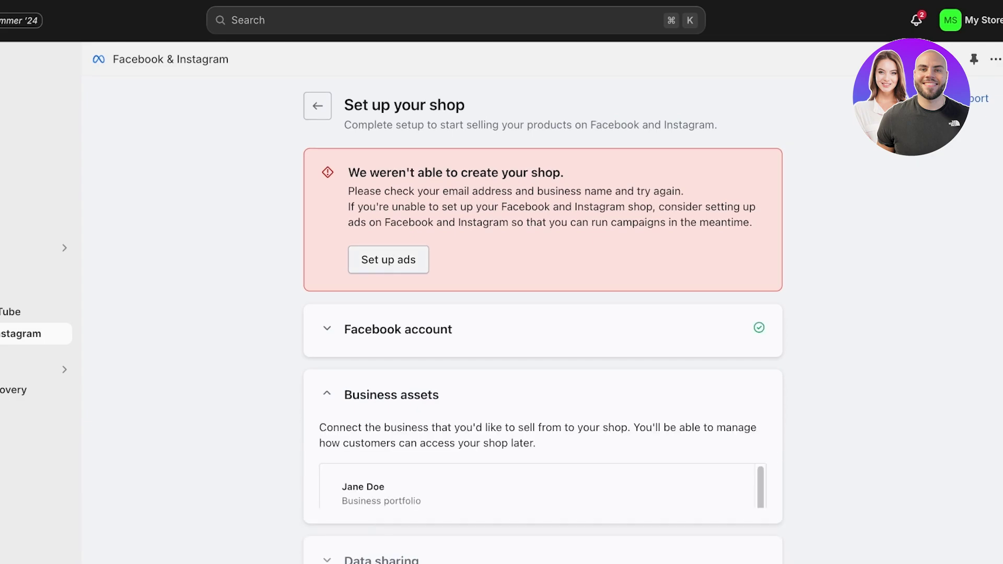
# Connect the chosen Instagram account, Facebook Page and existing Meta pixel, and accept the terms.
pyautogui.scroll(-4, 543, 383)
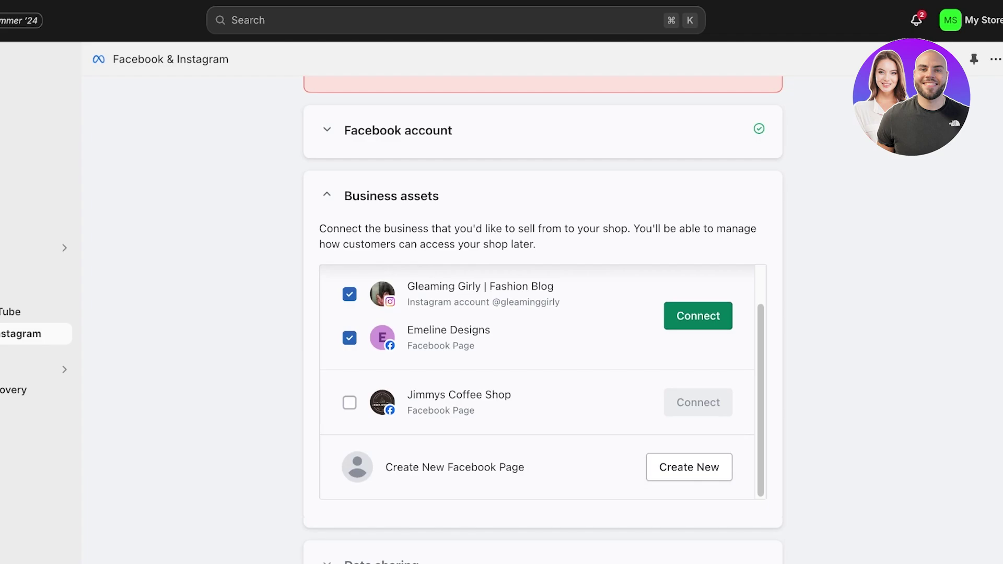
pyautogui.scroll(2, 543, 254)
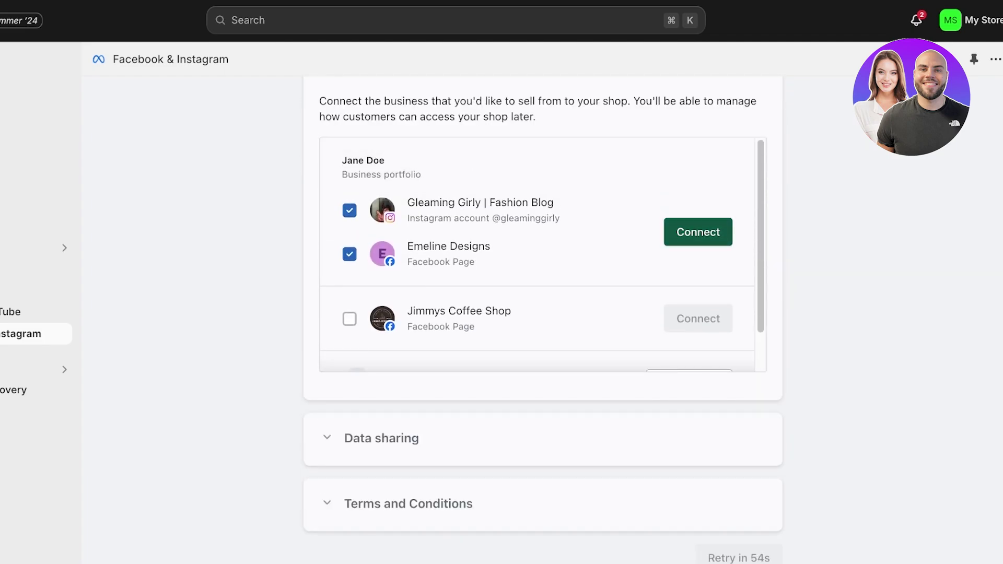
pyautogui.click(698, 232)
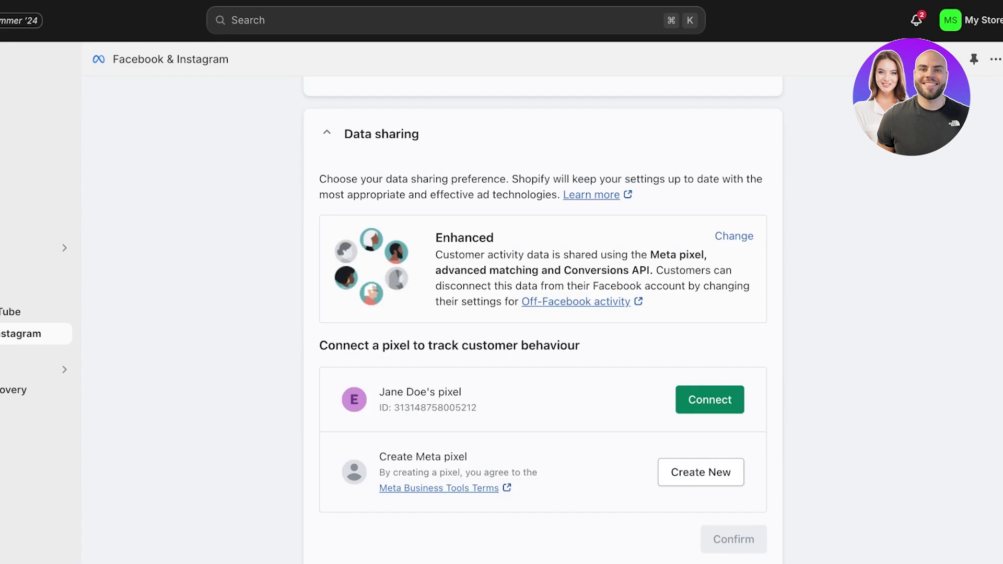
pyautogui.click(709, 400)
pyautogui.click(327, 440)
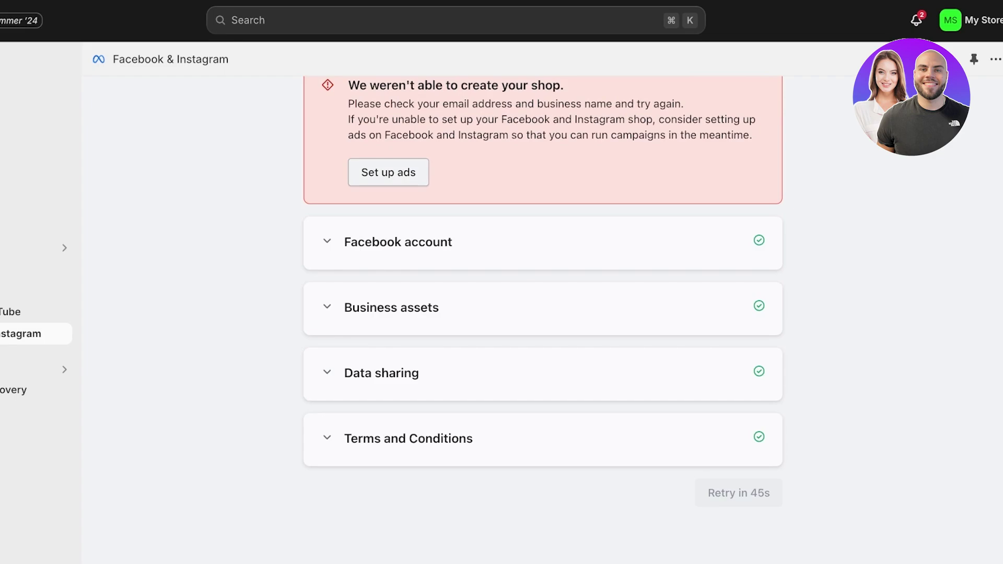
# Select the shop-creation error text and the regional unavailability explanation beneath the warning.
pyautogui.moveTo(381, 103); pyautogui.dragTo(684, 104)
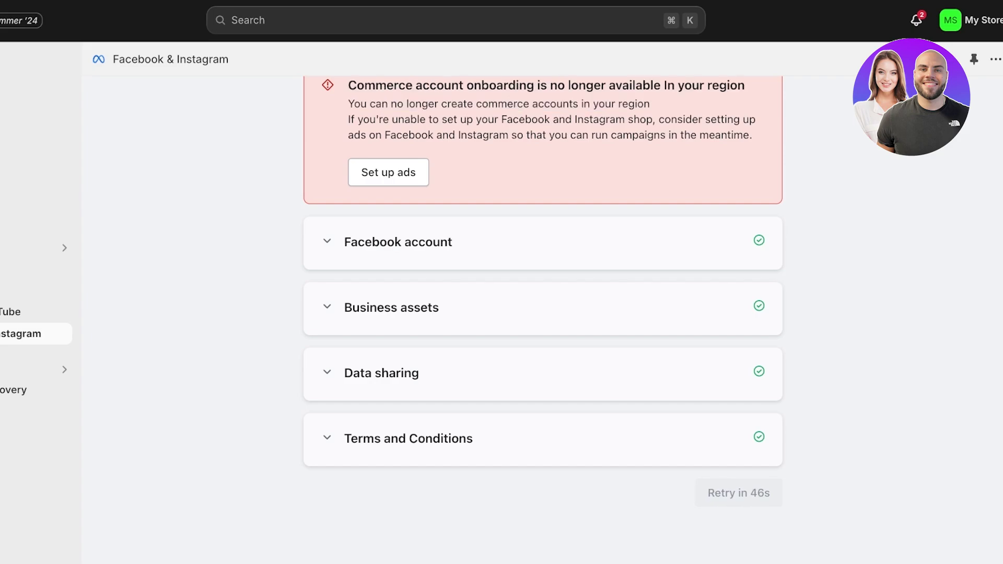
pyautogui.scroll(2, 543, 313)
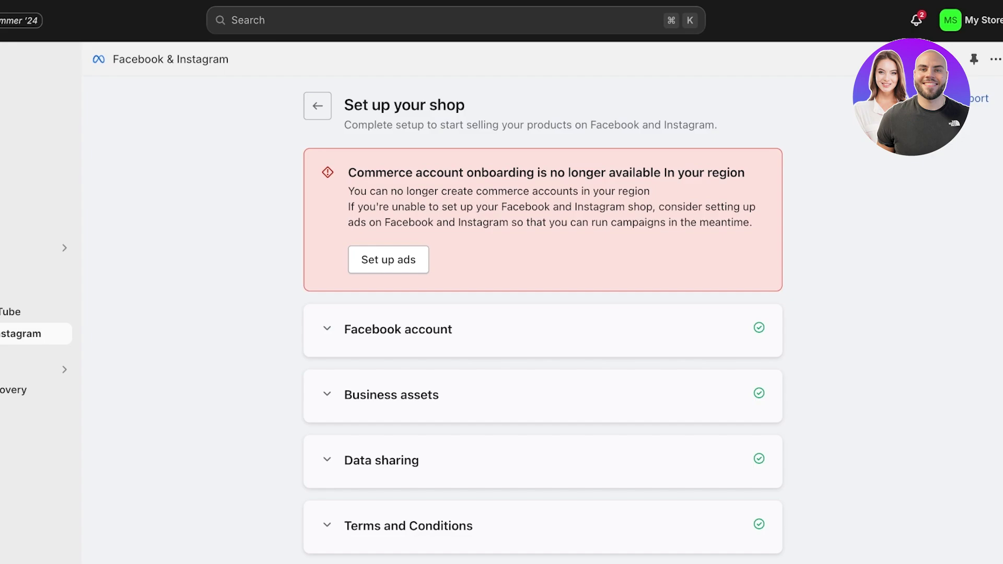
pyautogui.moveTo(354, 191); pyautogui.dragTo(754, 222)
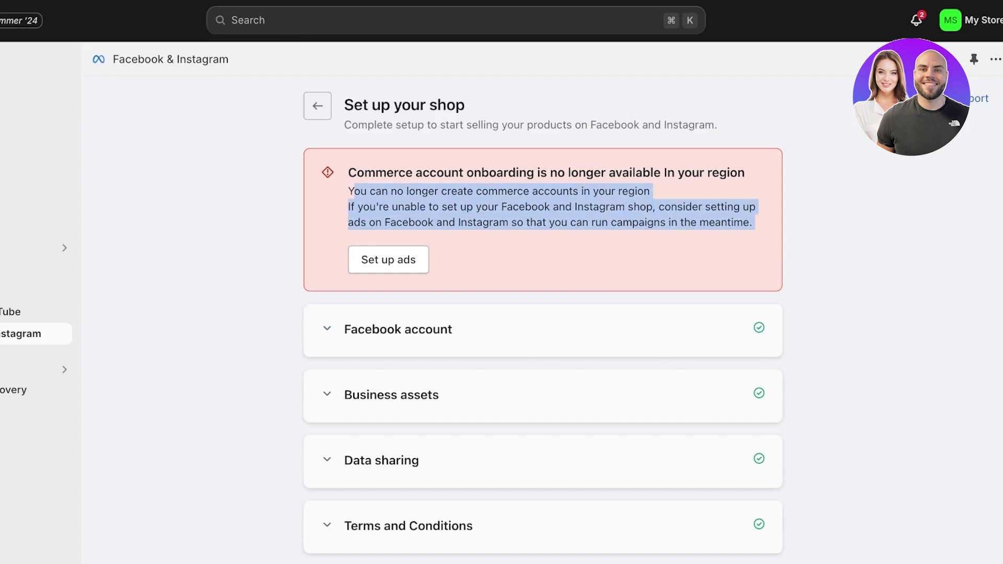
pyautogui.press('super+Tab')
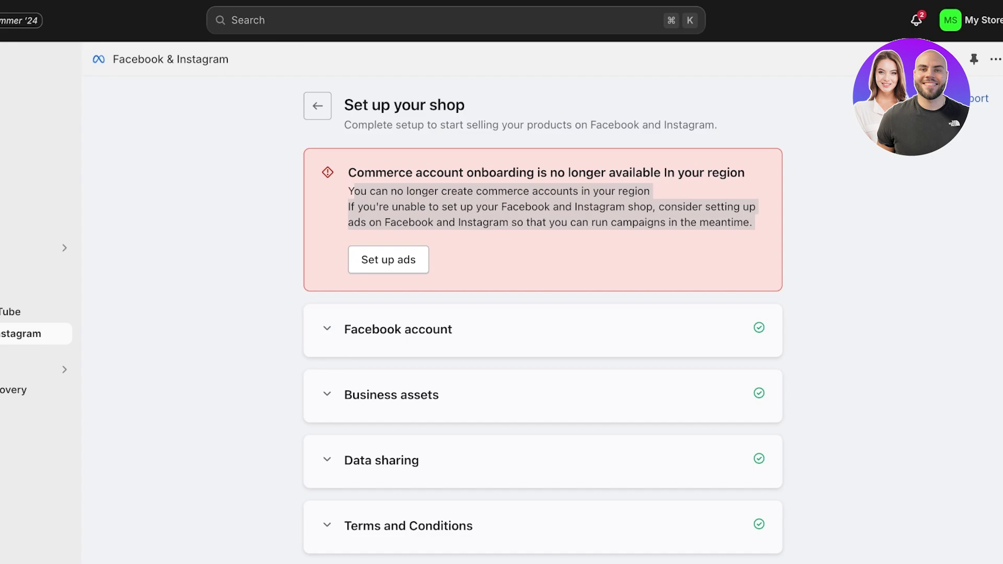
# Retry creating the Facebook and Instagram shop once the countdown ends, then choose Set up ads.
pyautogui.scroll(-3, 543, 313)
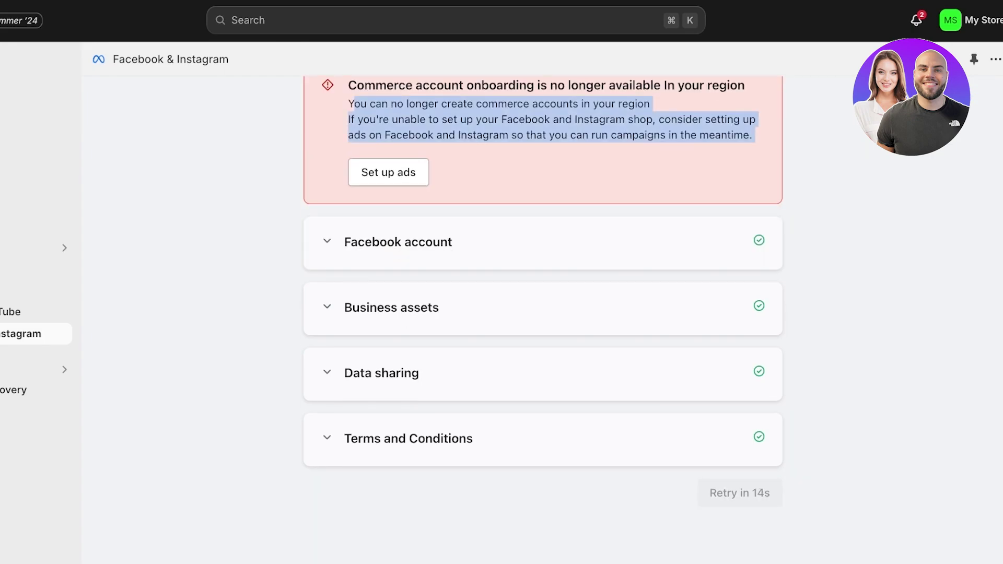
pyautogui.scroll(3, 543, 314)
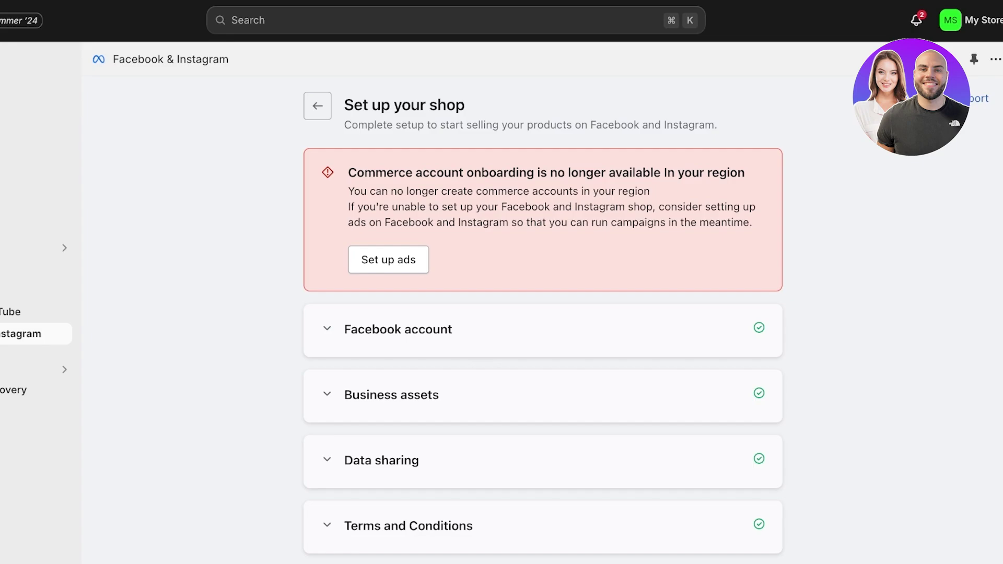
pyautogui.scroll(-3, 543, 314)
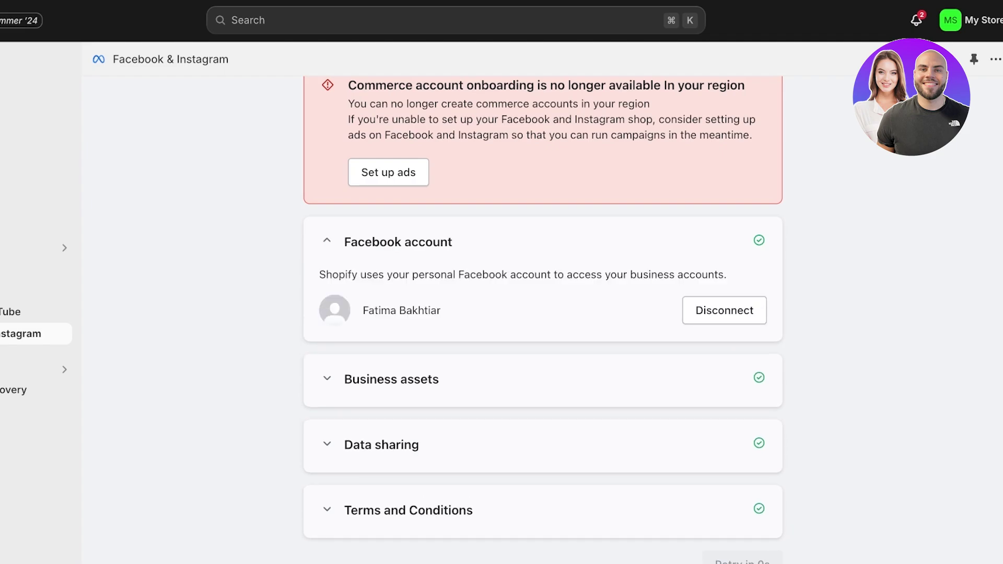
pyautogui.click(723, 493)
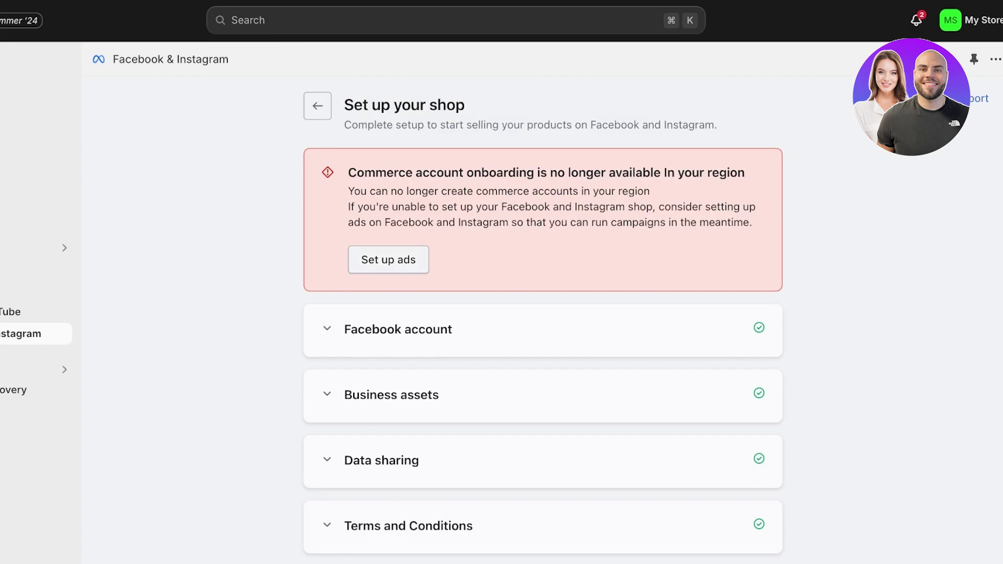
pyautogui.click(388, 260)
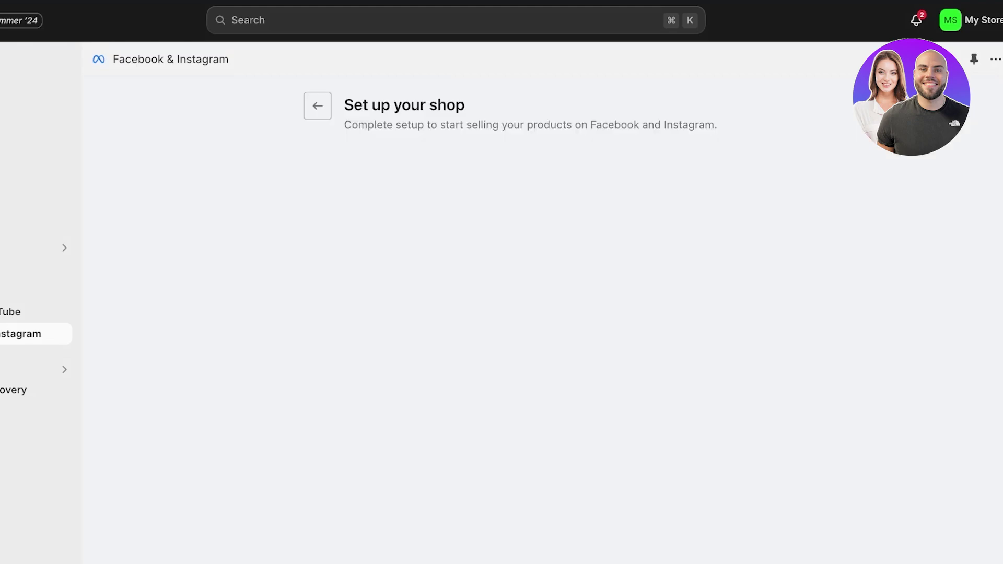
# Reconnect the personal Facebook account, then go to the store Settings.
pyautogui.scroll(-2, 543, 313)
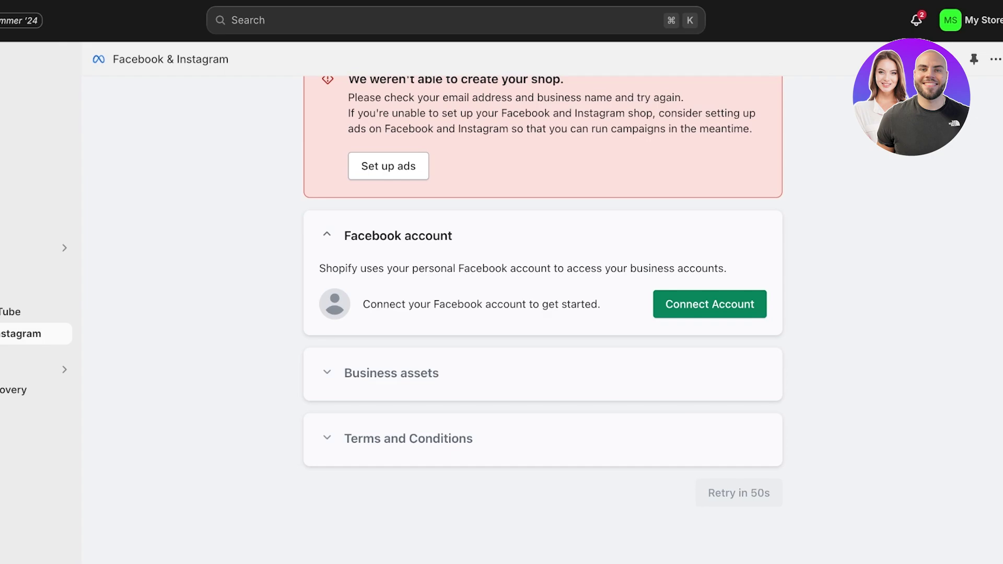
pyautogui.click(709, 304)
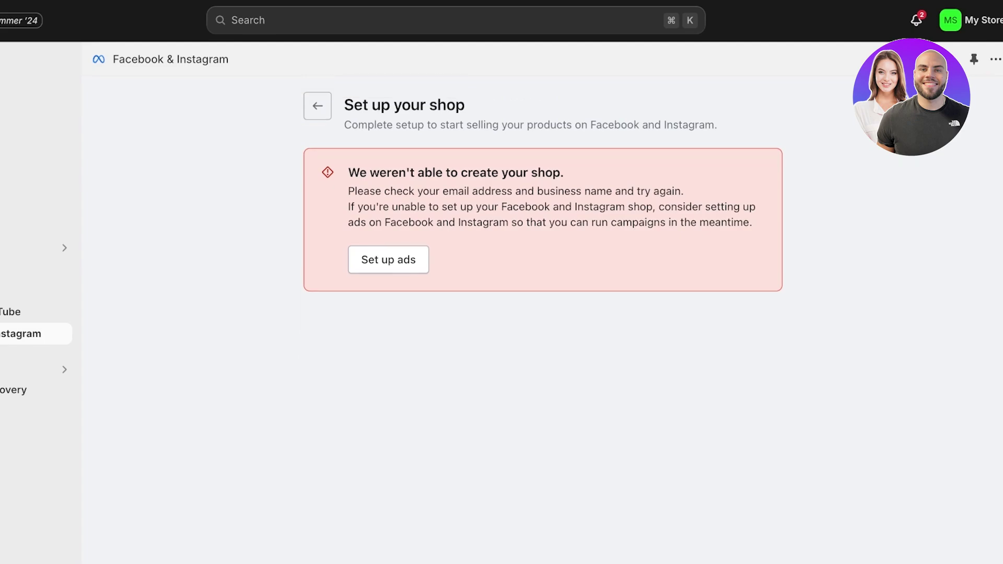
pyautogui.scroll(-3, 543, 314)
pyautogui.scroll(-1, 543, 313)
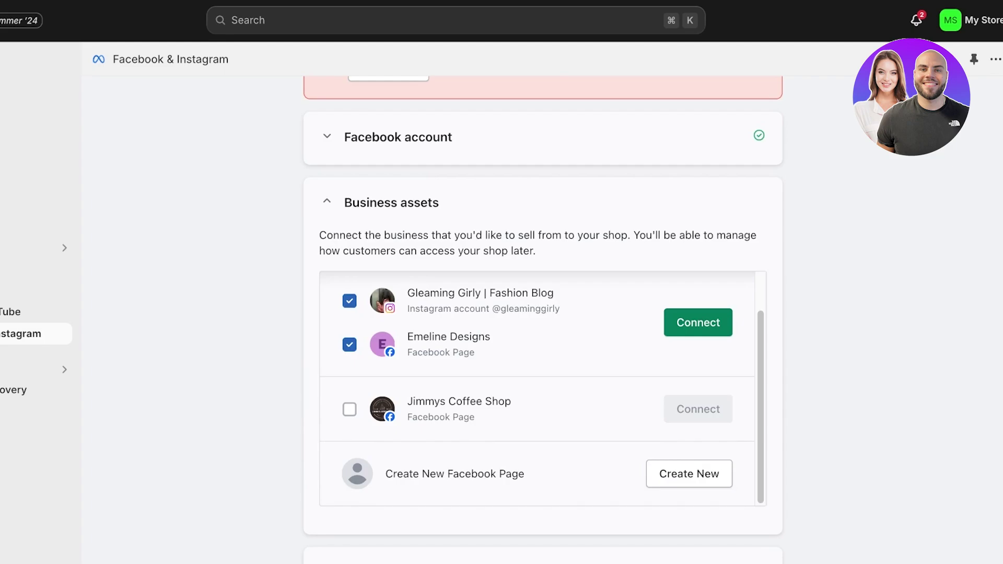
pyautogui.click(22, 546)
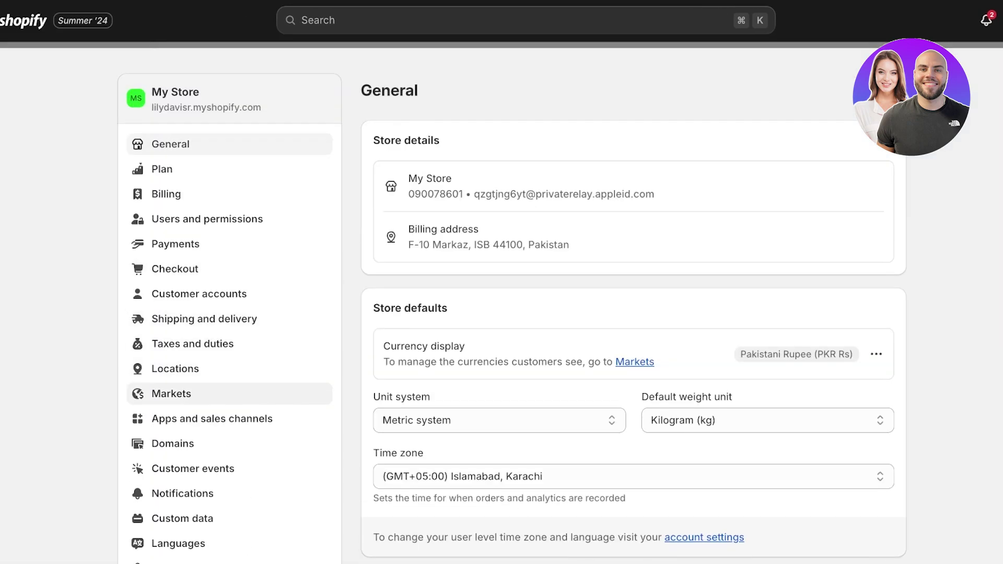
# Review the store's Markets settings.
pyautogui.click(171, 393)
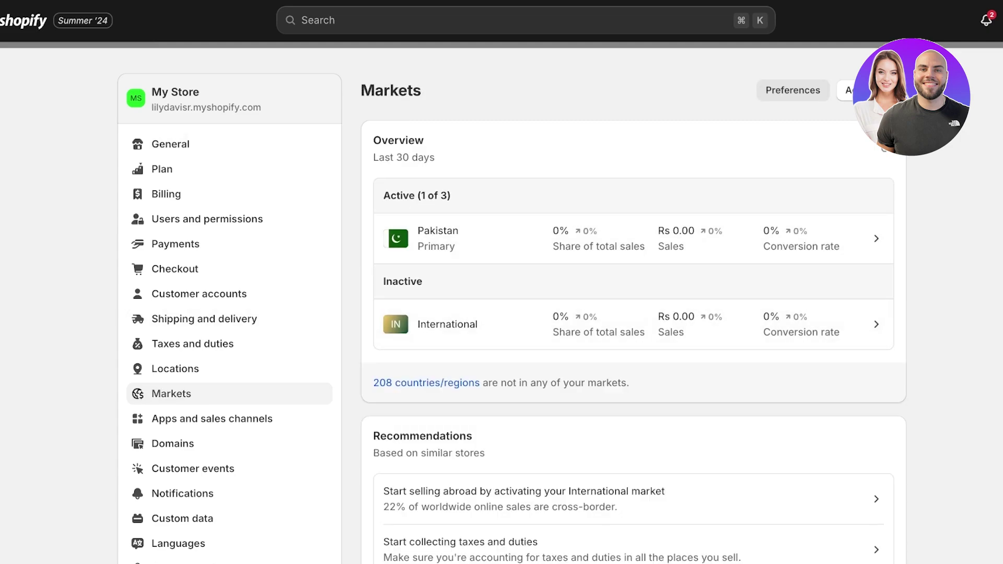
pyautogui.scroll(-3, 627, 303)
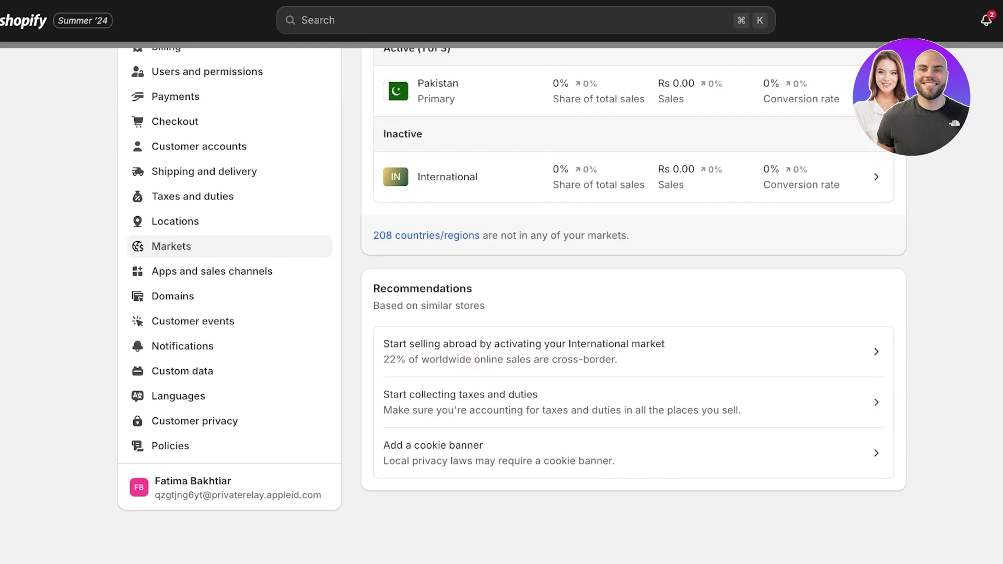
pyautogui.scroll(2, 512, 285)
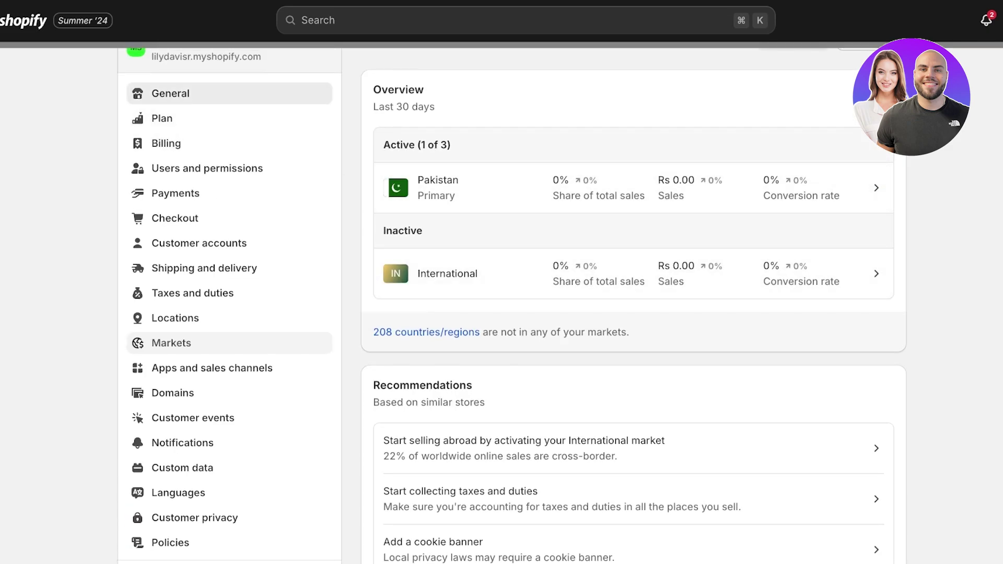
# Look over the General settings, such as the Pakistani Rupee currency display, and exit Settings.
pyautogui.click(171, 93)
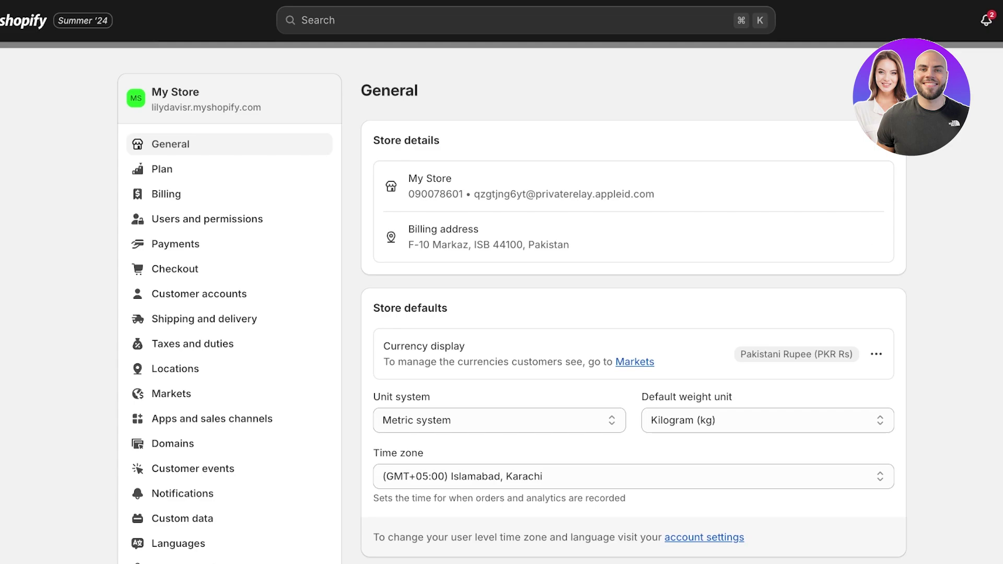
pyautogui.scroll(-15, 634, 308)
pyautogui.scroll(15, 633, 308)
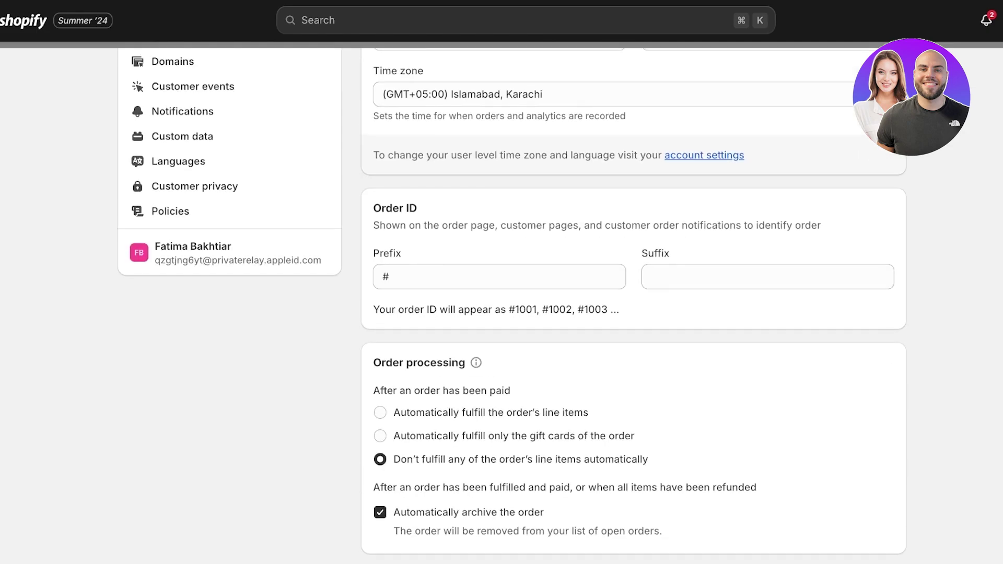
pyautogui.scroll(3, 633, 308)
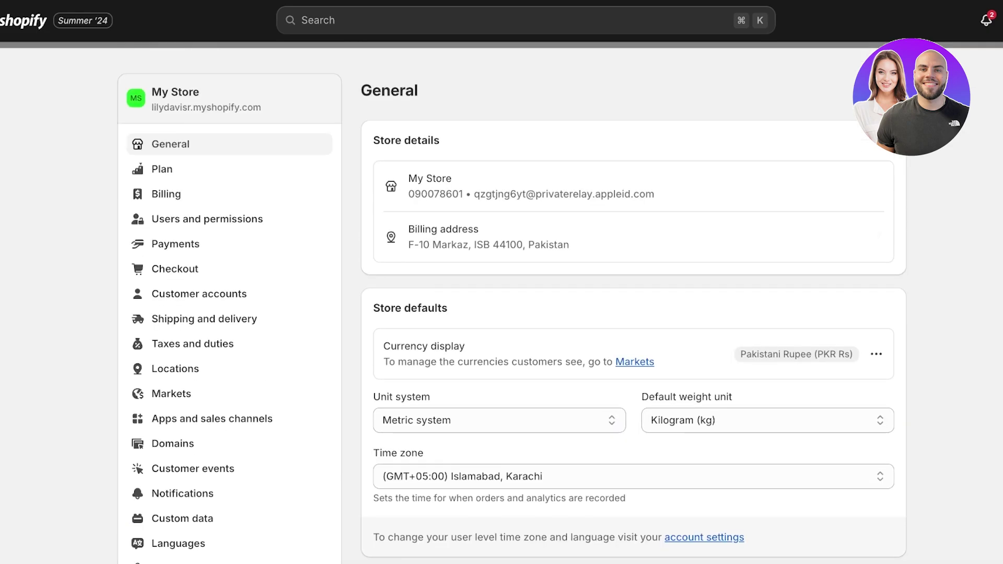
pyautogui.press('Escape')
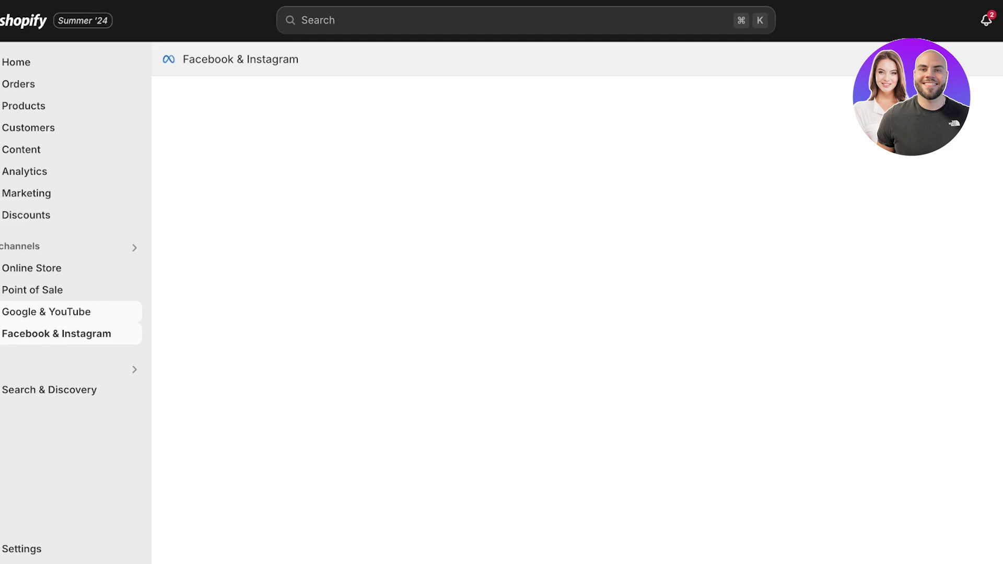
# Return to the Facebook & Instagram channel and choose Set up ads instead of the blocked shop.
pyautogui.click(46, 312)
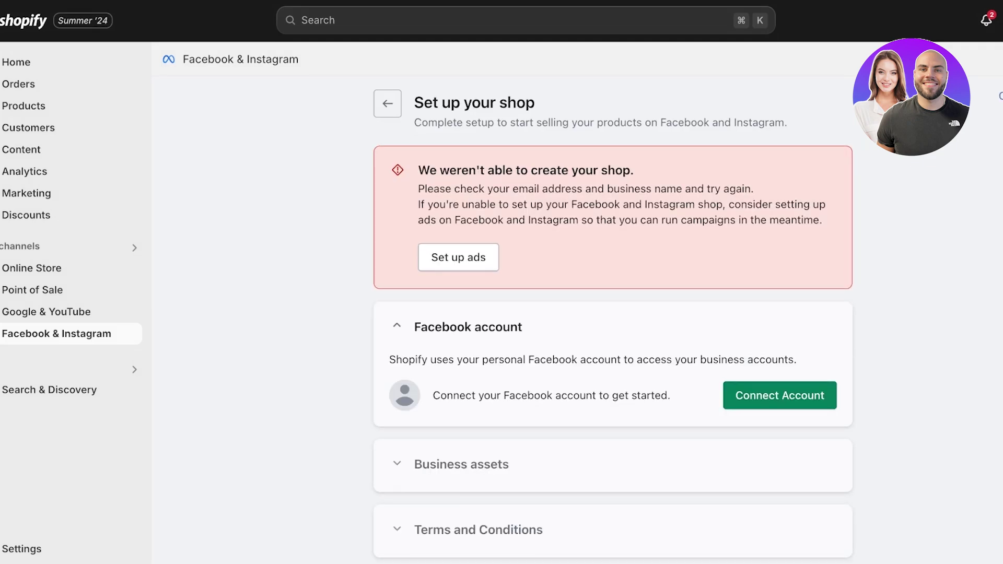
pyautogui.scroll(-2, 613, 313)
pyautogui.click(458, 166)
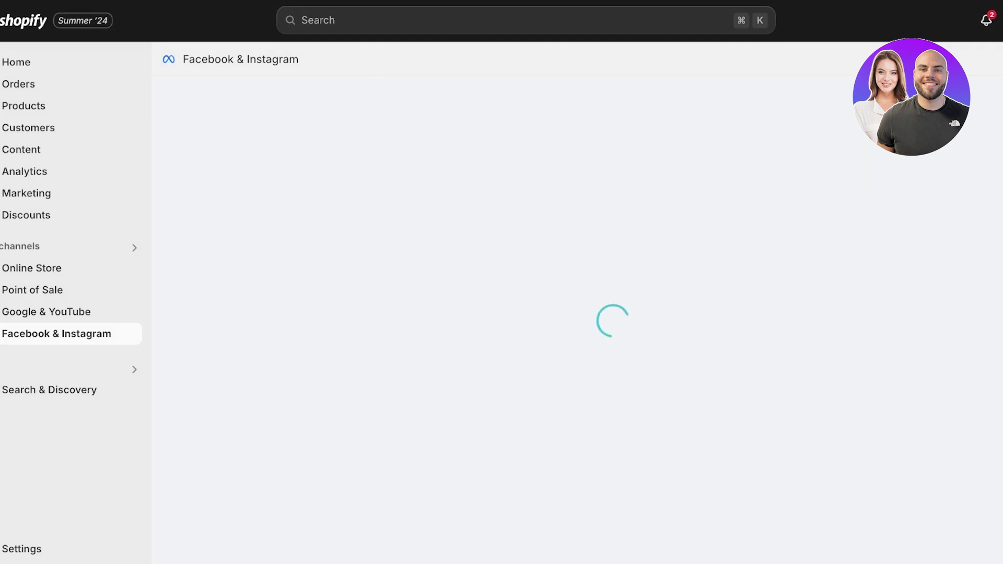